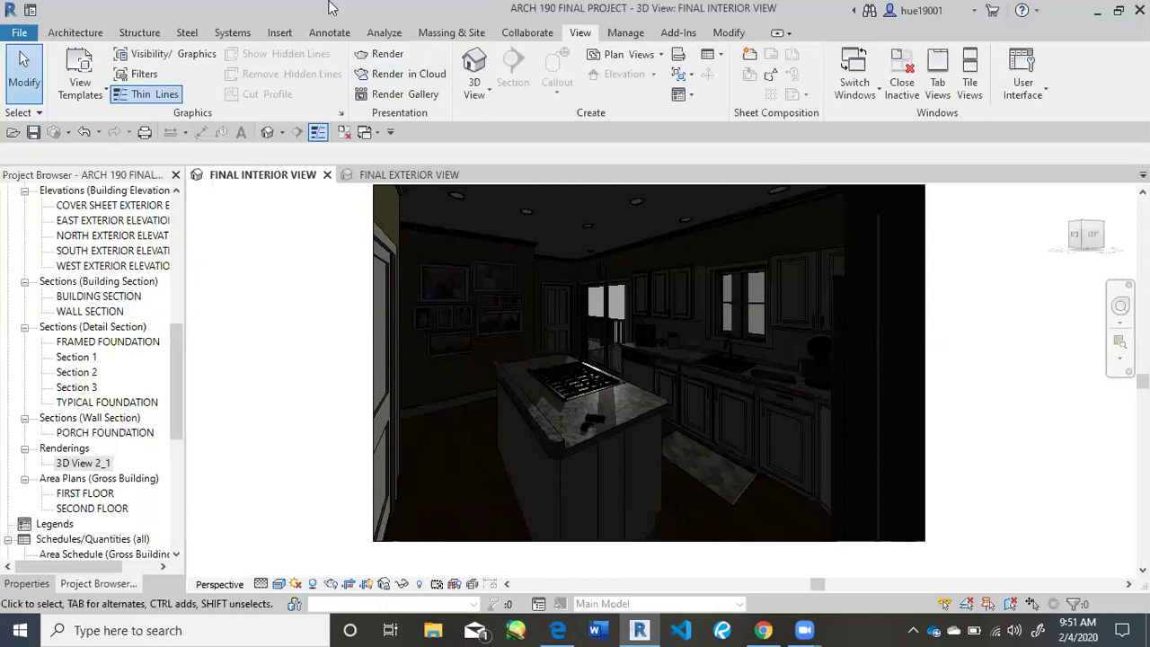
Step: Start Render in Cloud for FINAL INTERIOR VIEW and continue past the welcome message
left_click(381, 78)
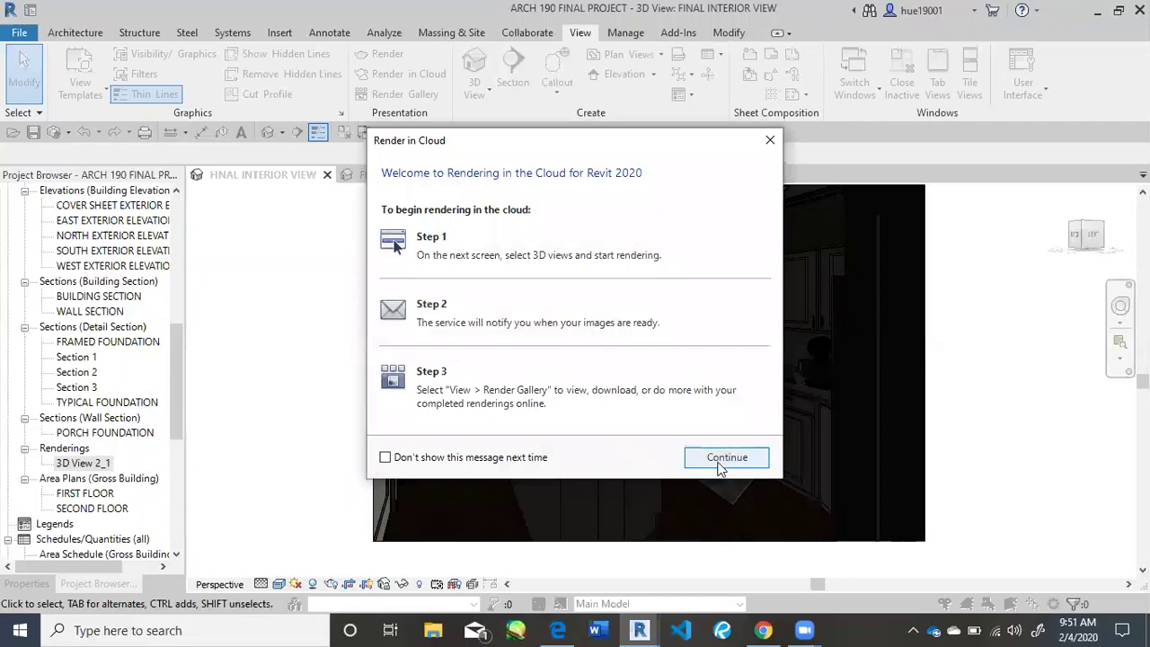
left_click(719, 462)
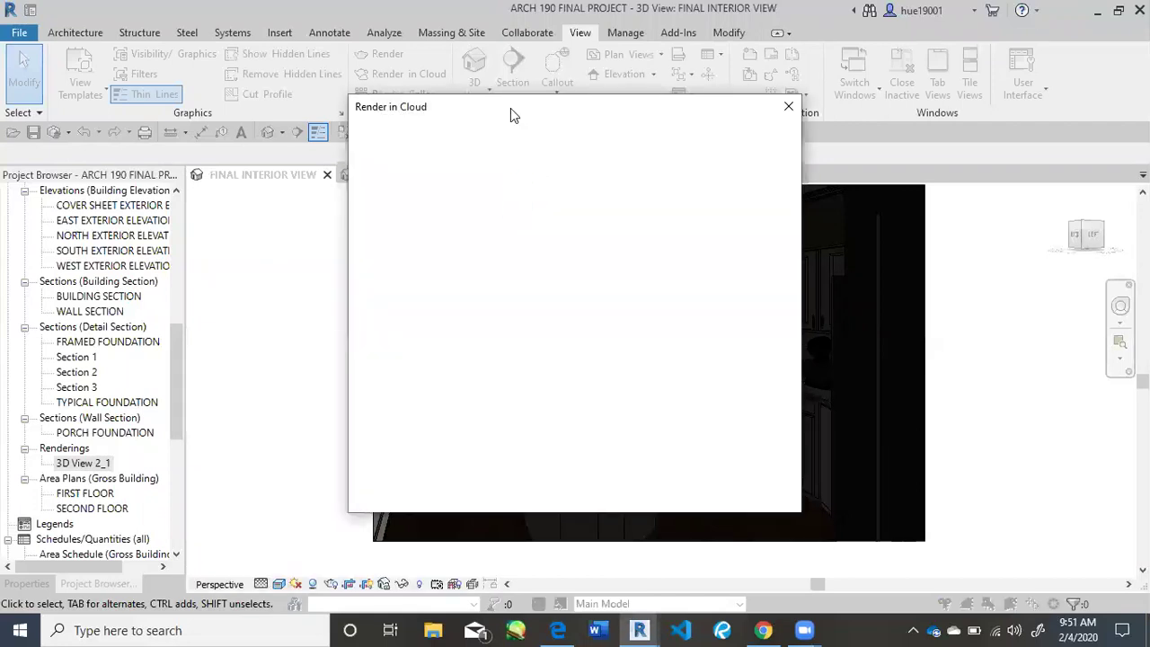
left_click_drag(510, 108, 492, 38)
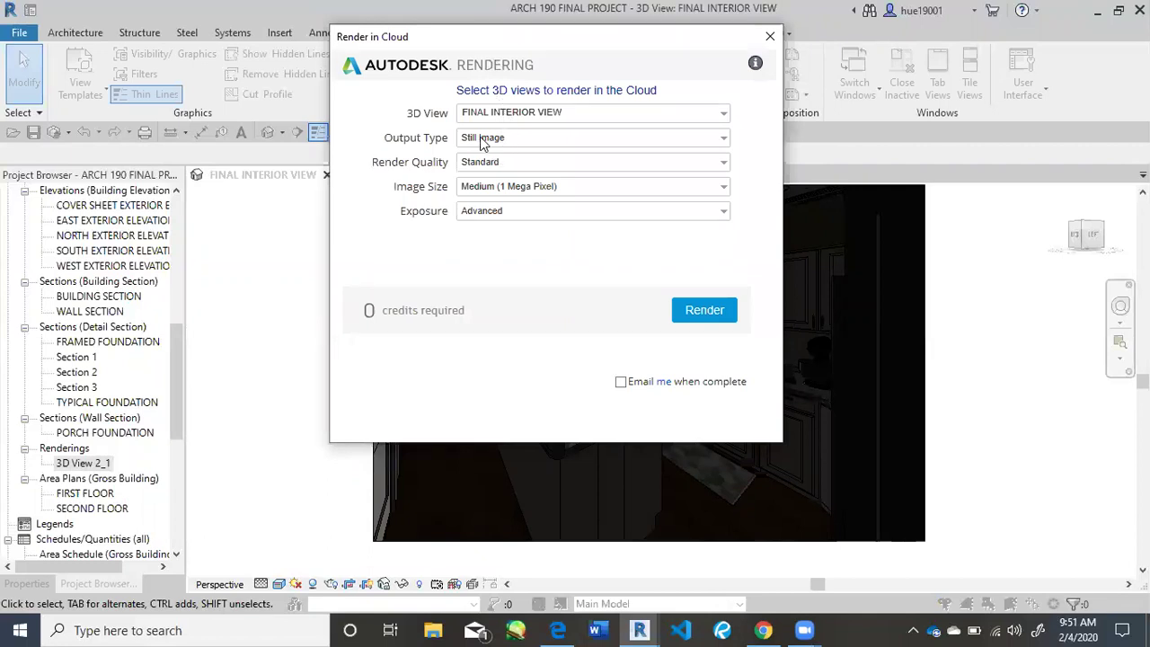
Step: Render at Final quality, Maximum (16 Mega Pixel) size, with exposure kept at Advanced
left_click(535, 162)
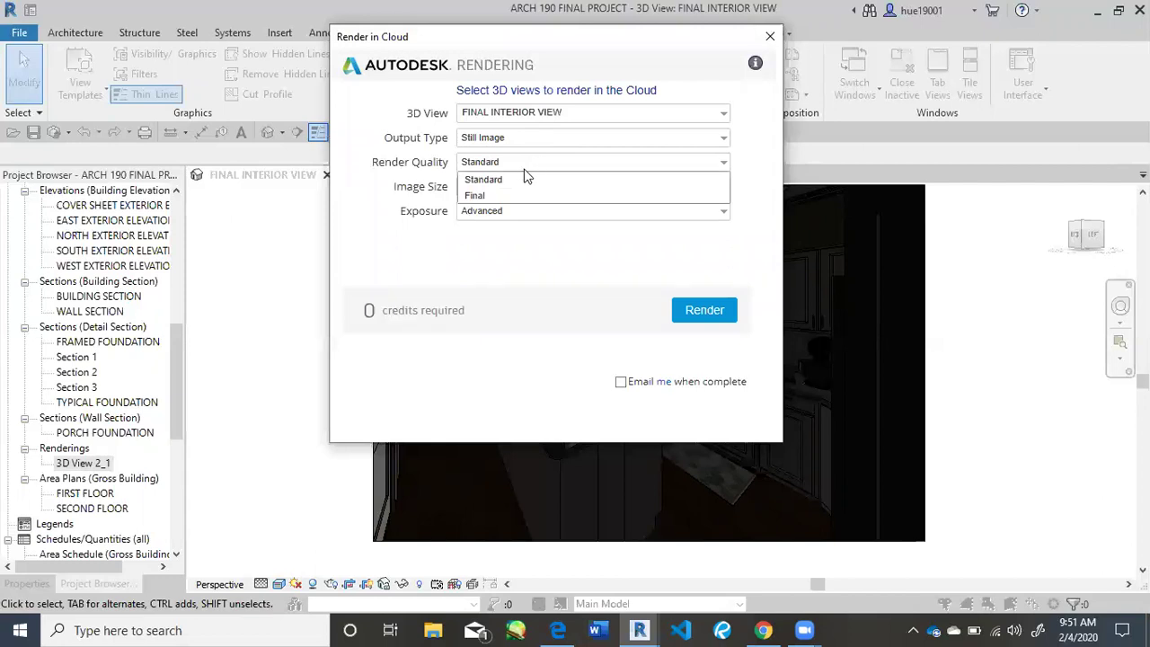
left_click(513, 195)
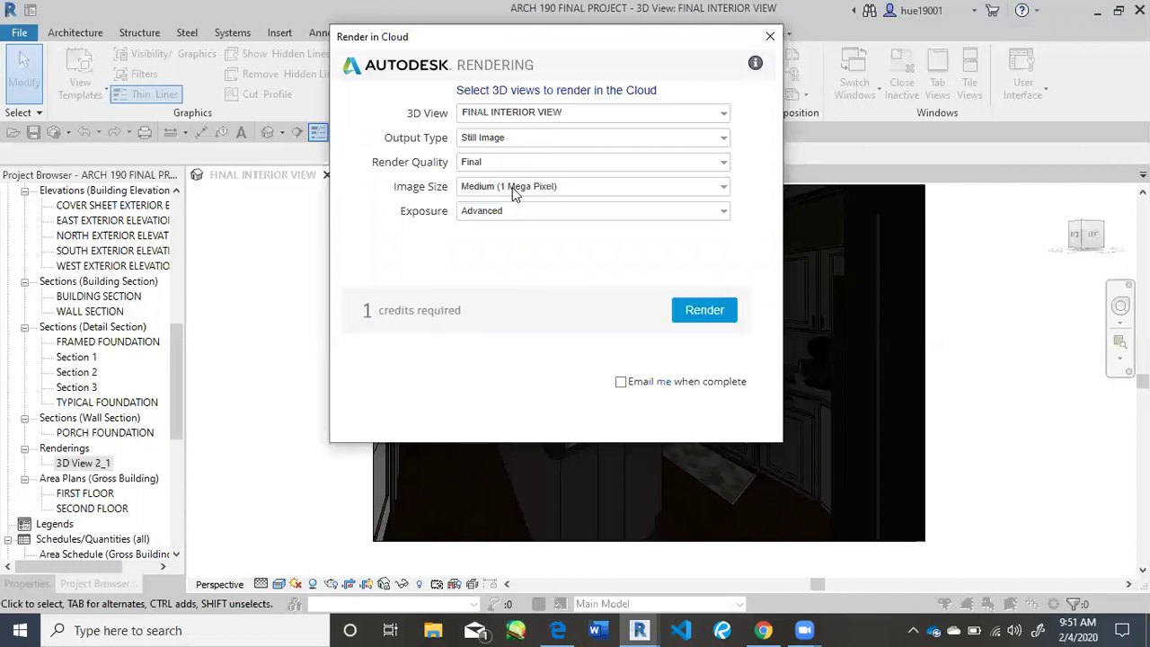
left_click(513, 192)
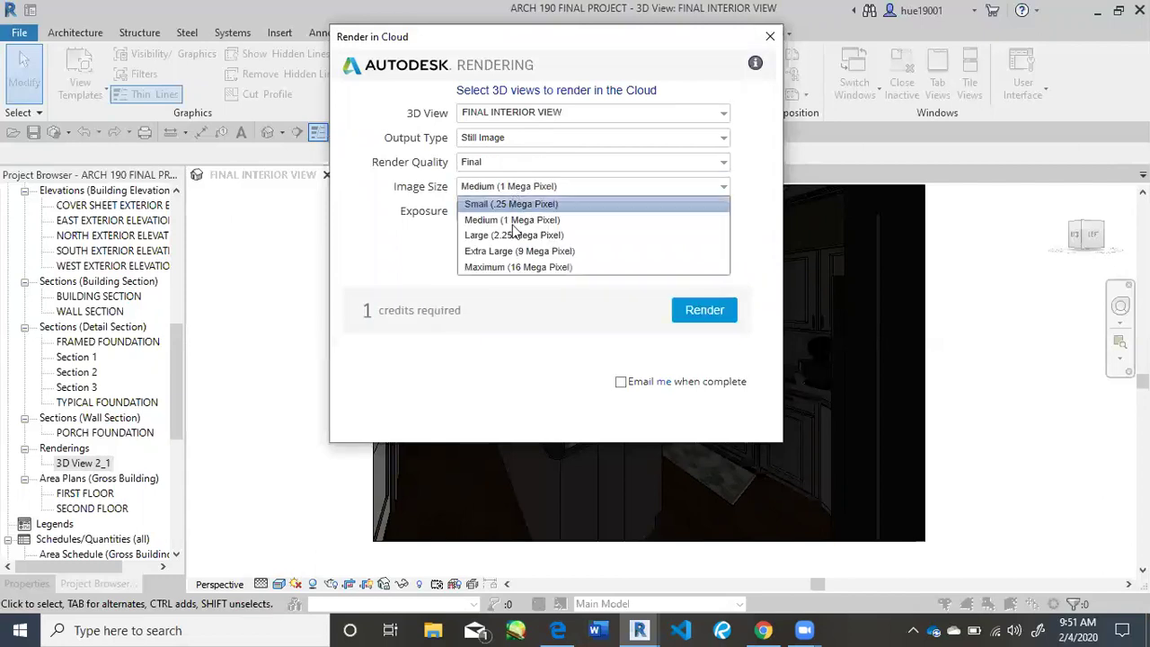
left_click(506, 268)
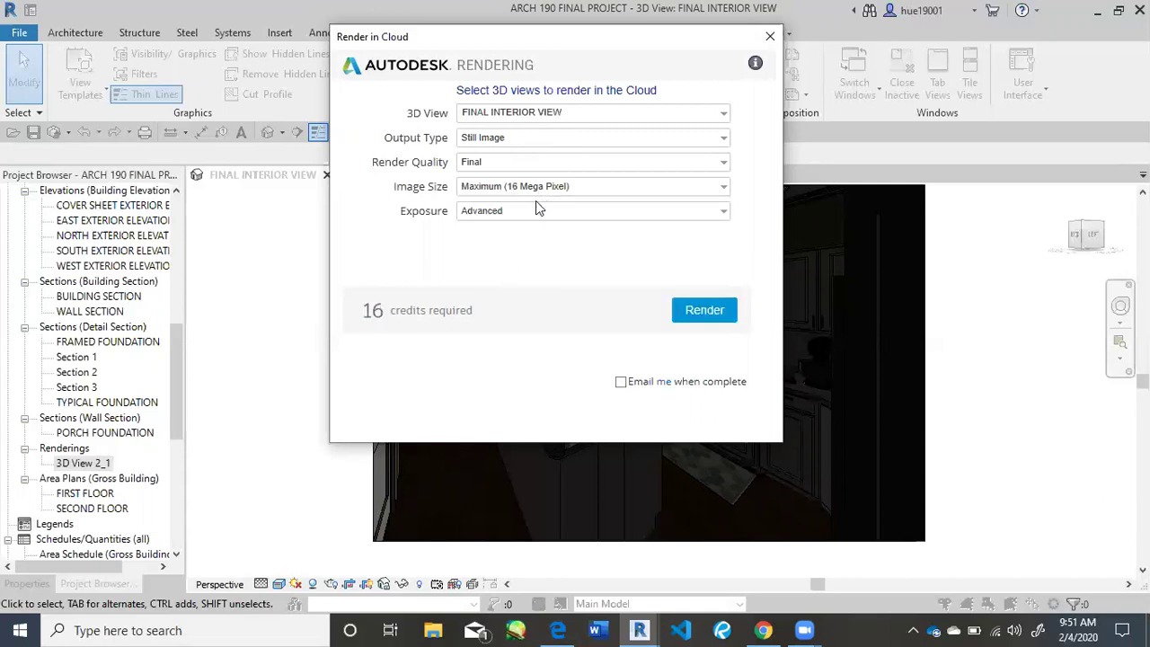
left_click(481, 214)
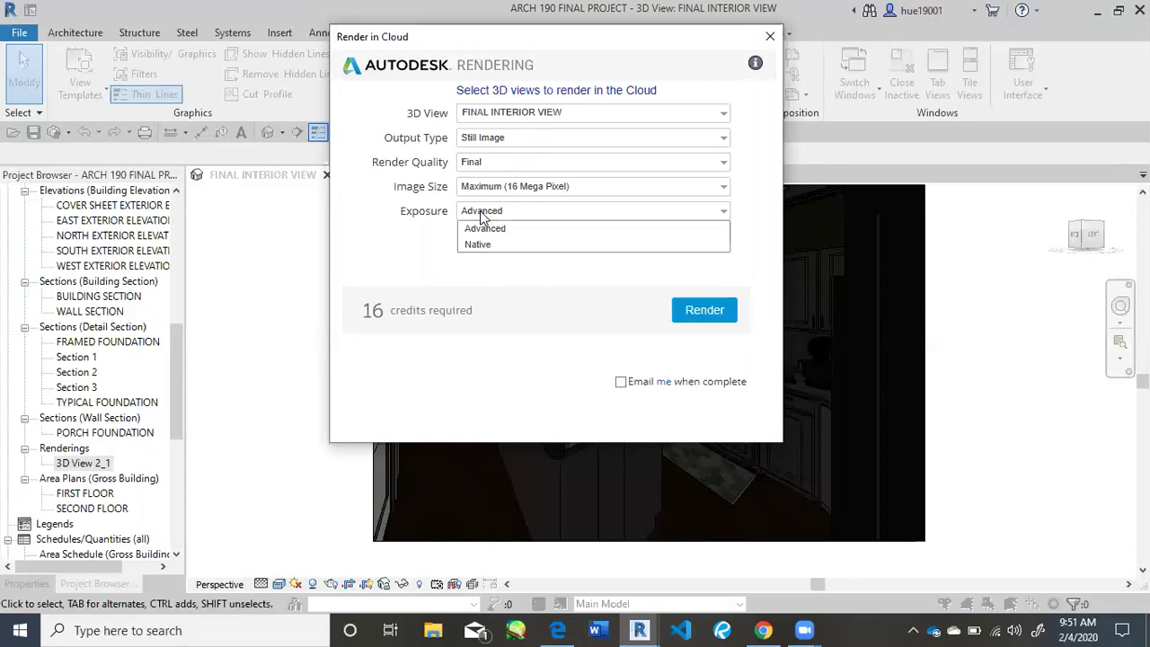
left_click(479, 221)
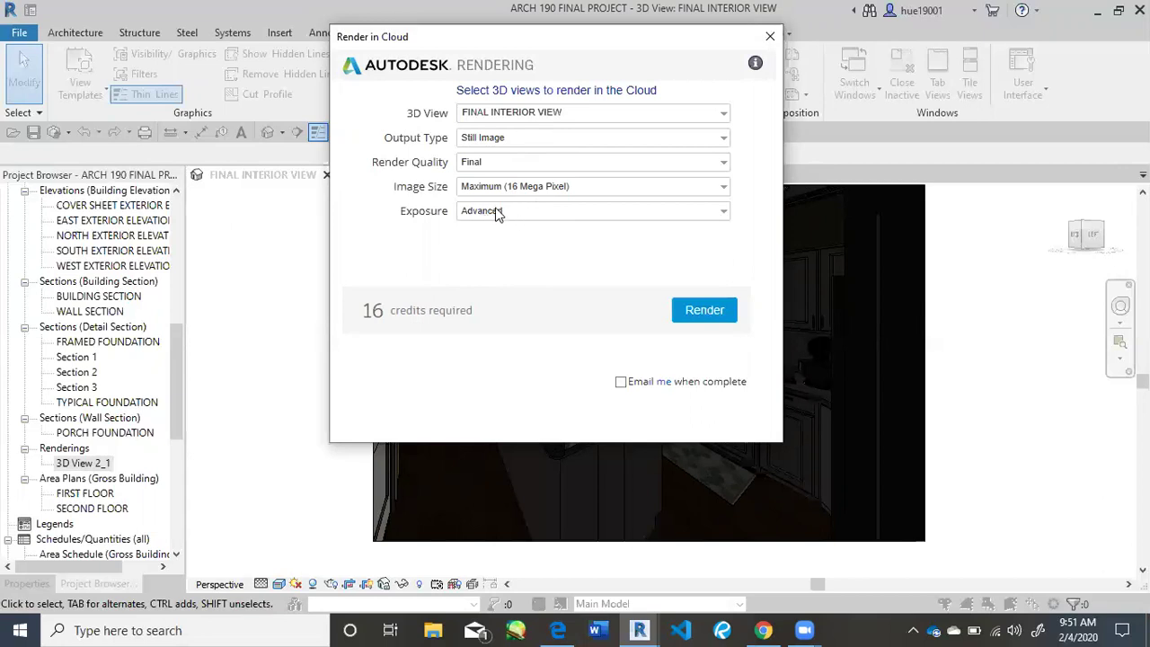
left_click(705, 311)
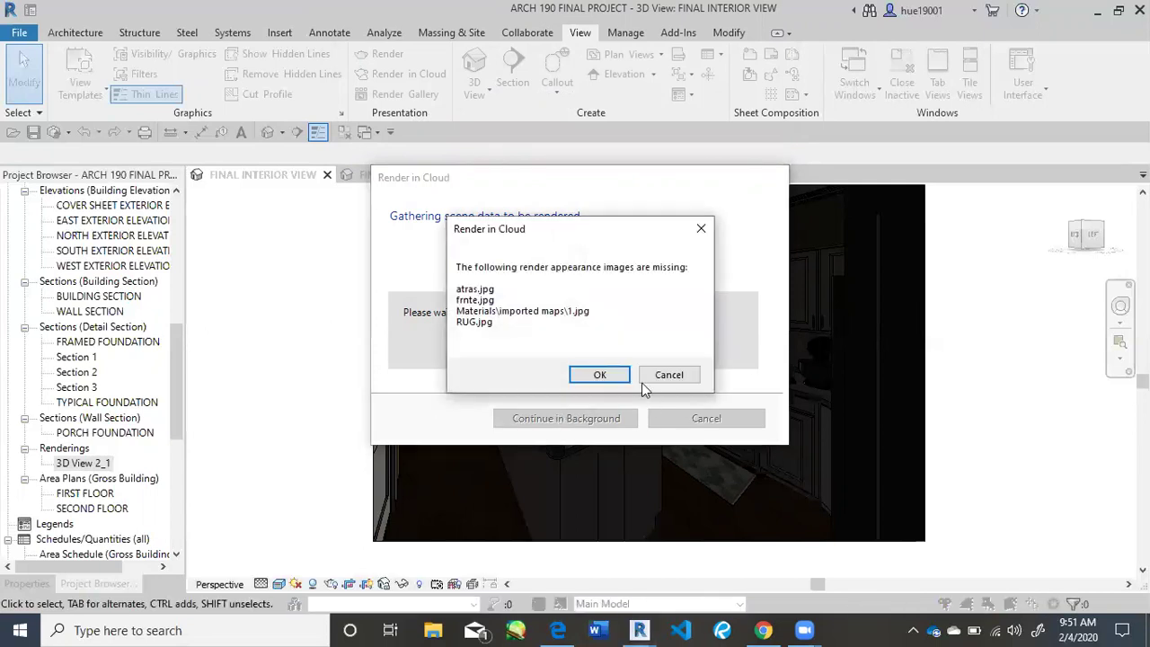
Step: Accept the warning about four missing render appearance images, including RUG.jpg
left_click_drag(551, 232, 488, 201)
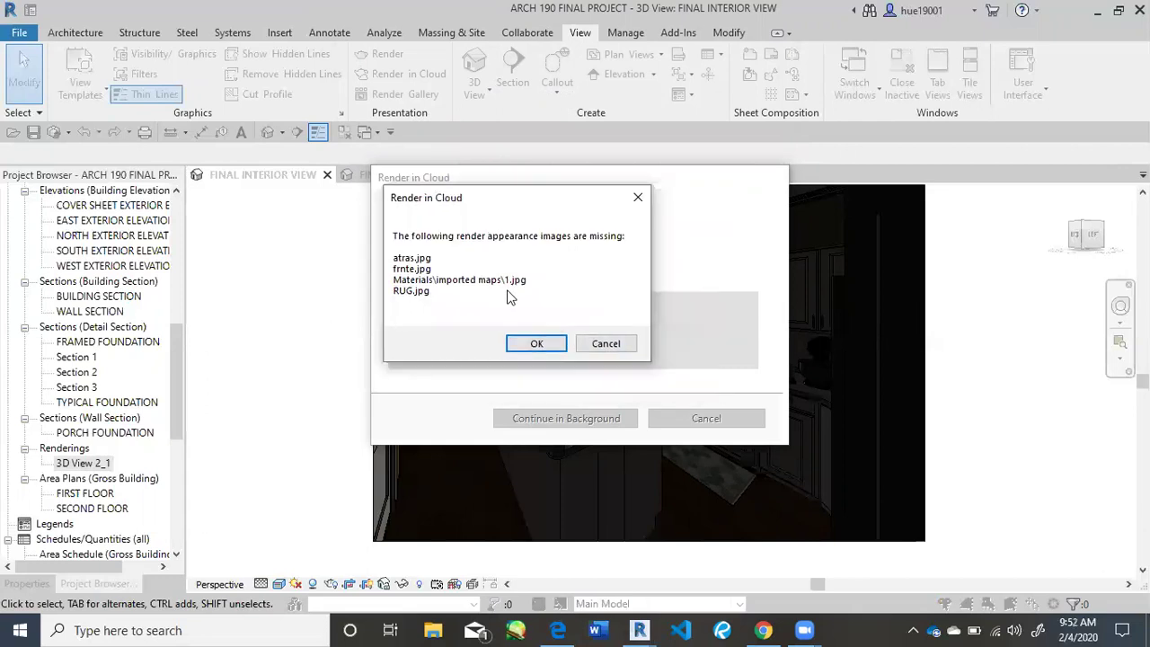
left_click(550, 344)
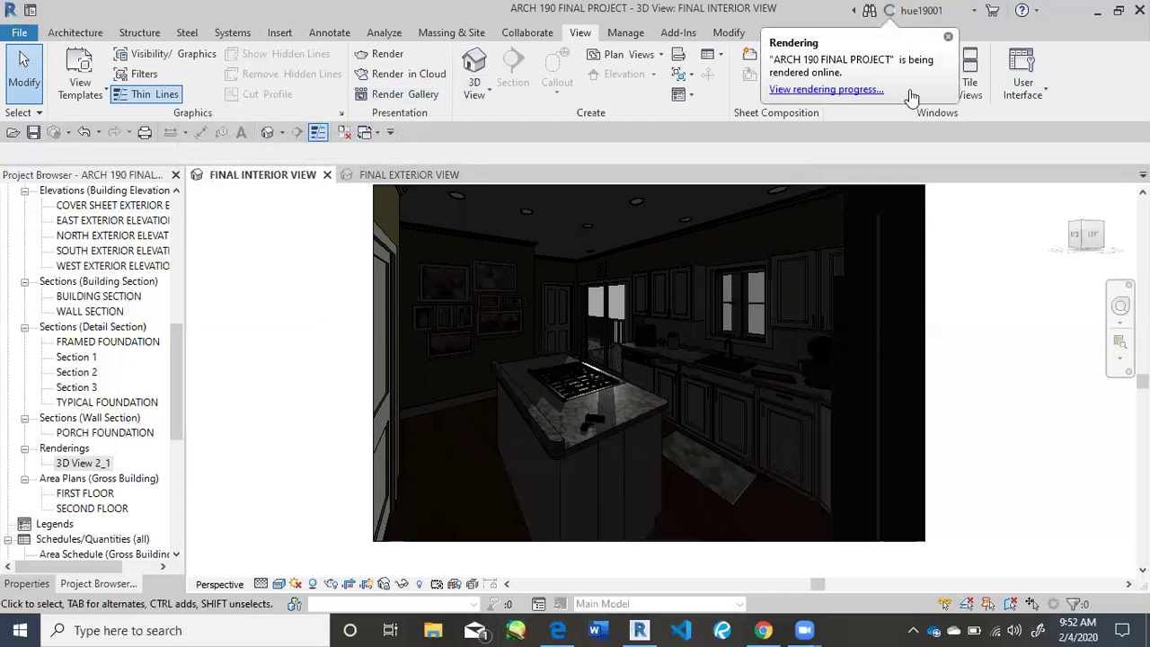
Step: Open the Render Gallery from the View tab in the web browser
left_click(381, 97)
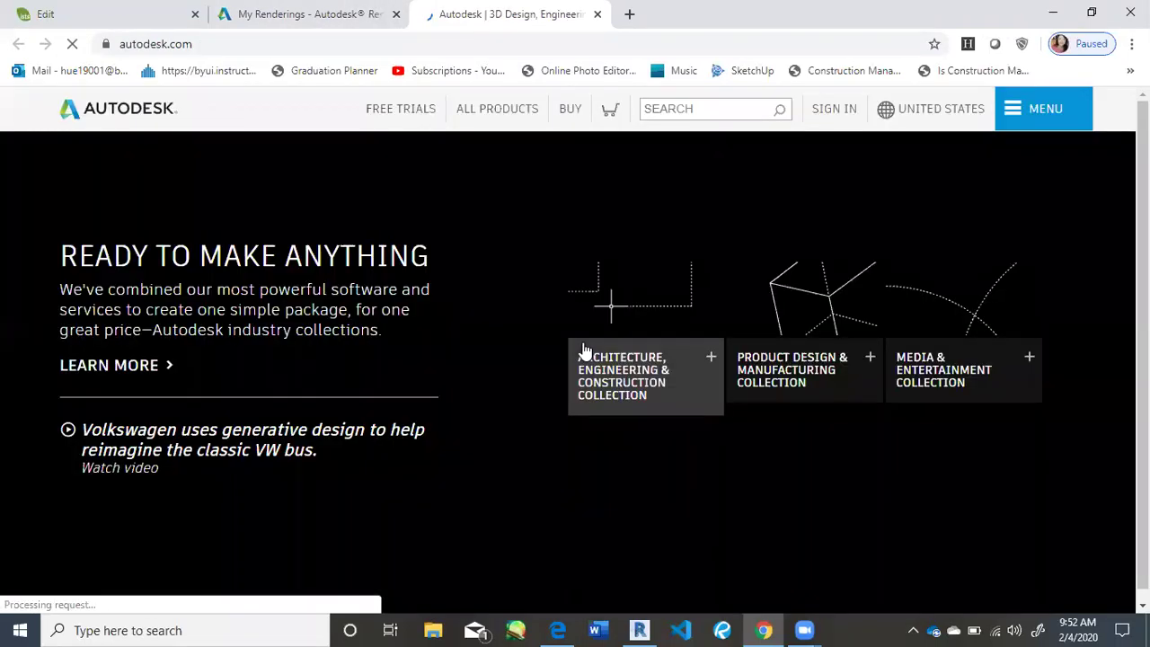
Step: Open My Renderings for ARCH 190 FINAL PROJECT.rvt to see the newly queued job
scroll(582, 360, "down", 5)
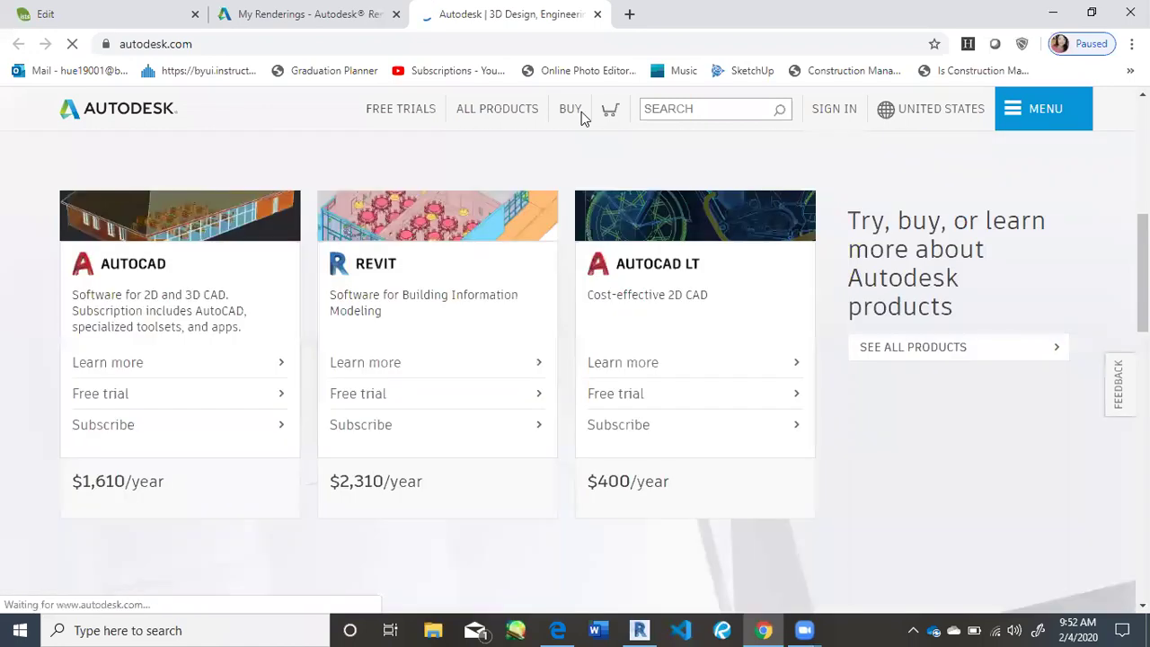
left_click(309, 14)
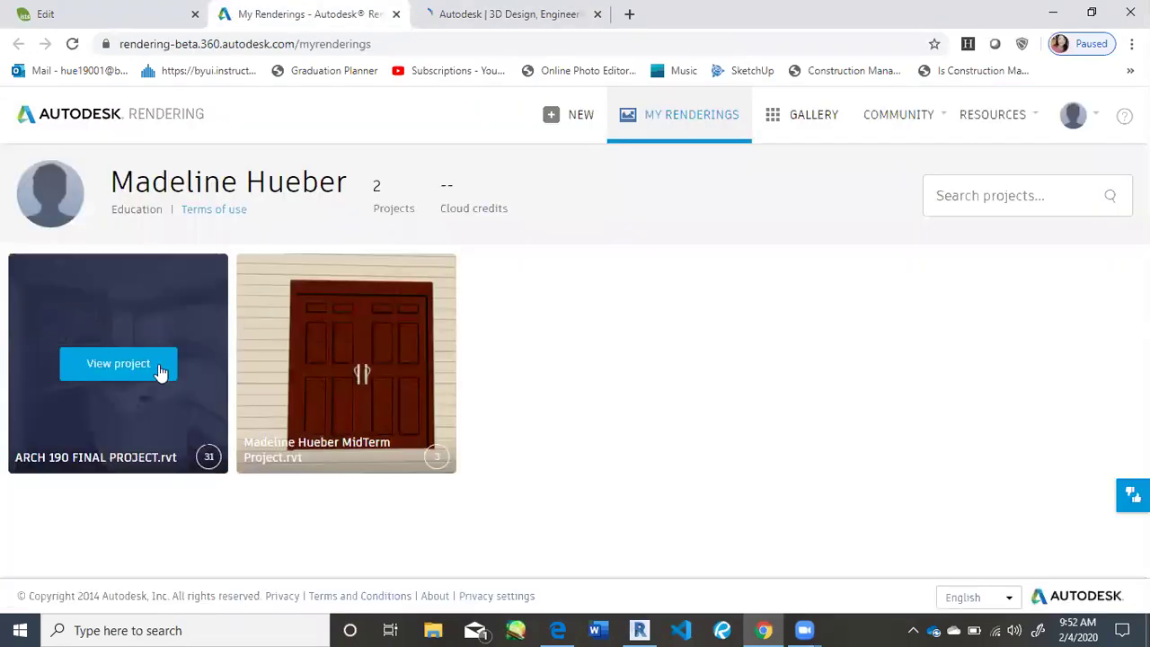
left_click(153, 366)
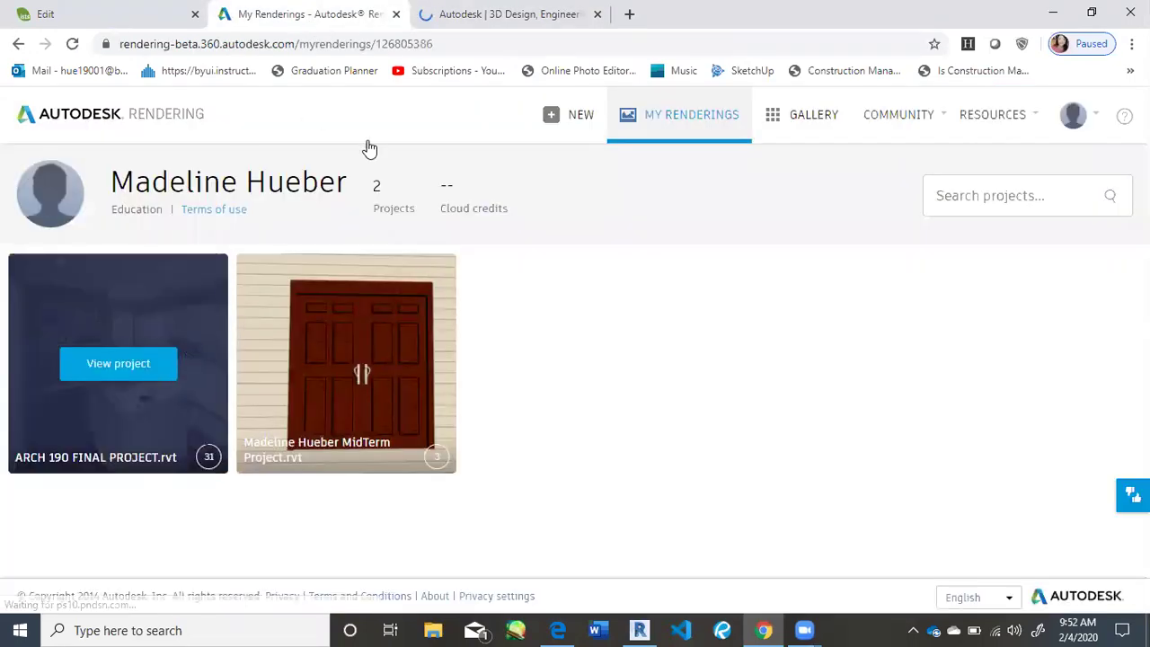
left_click(118, 362)
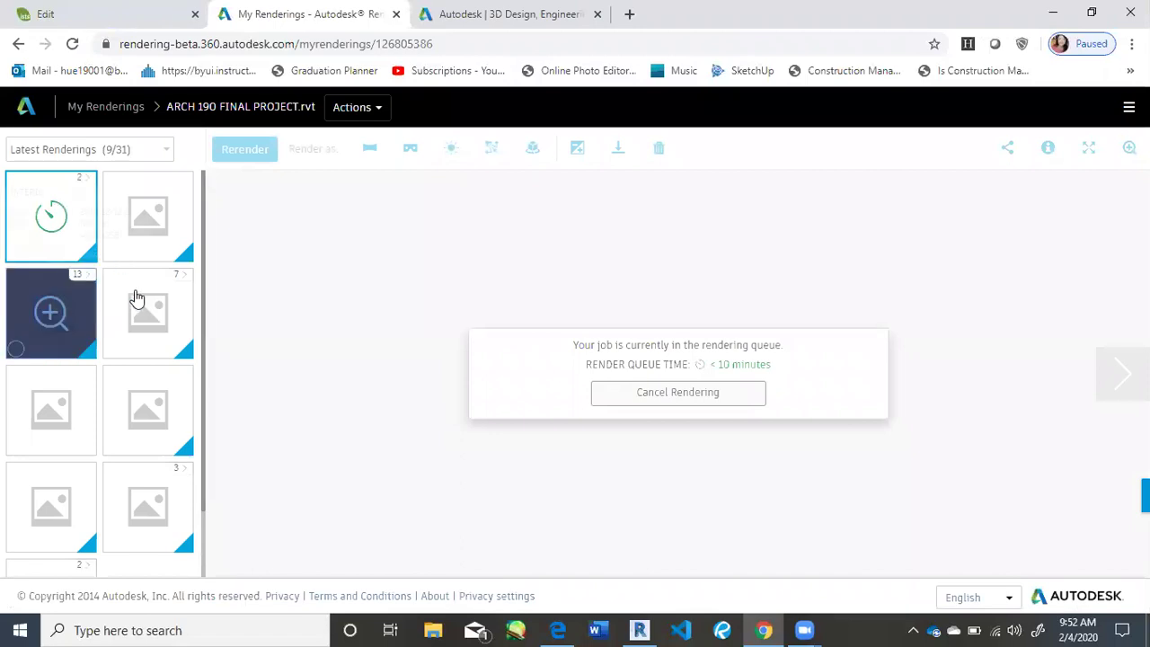
Step: Open the 13 INTERIOR VIEW TWO renderings and preview several kitchen versions, ending on the photo-wall render
left_click(73, 328)
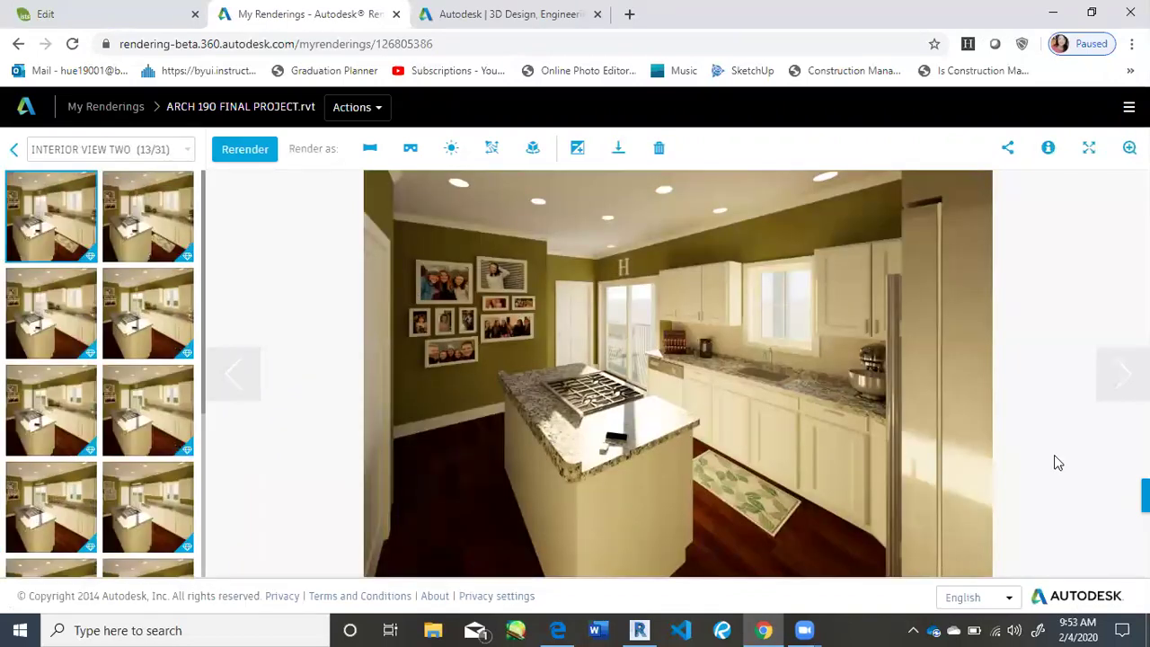
scroll(54, 432, "down", 5)
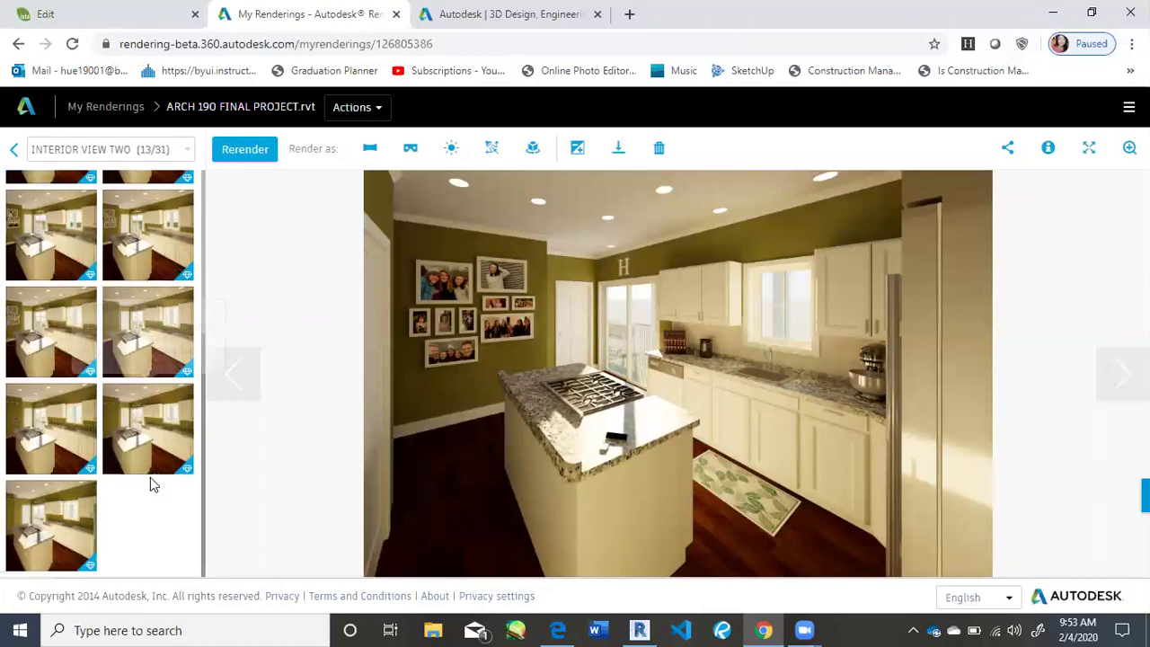
mouse_move(51, 526)
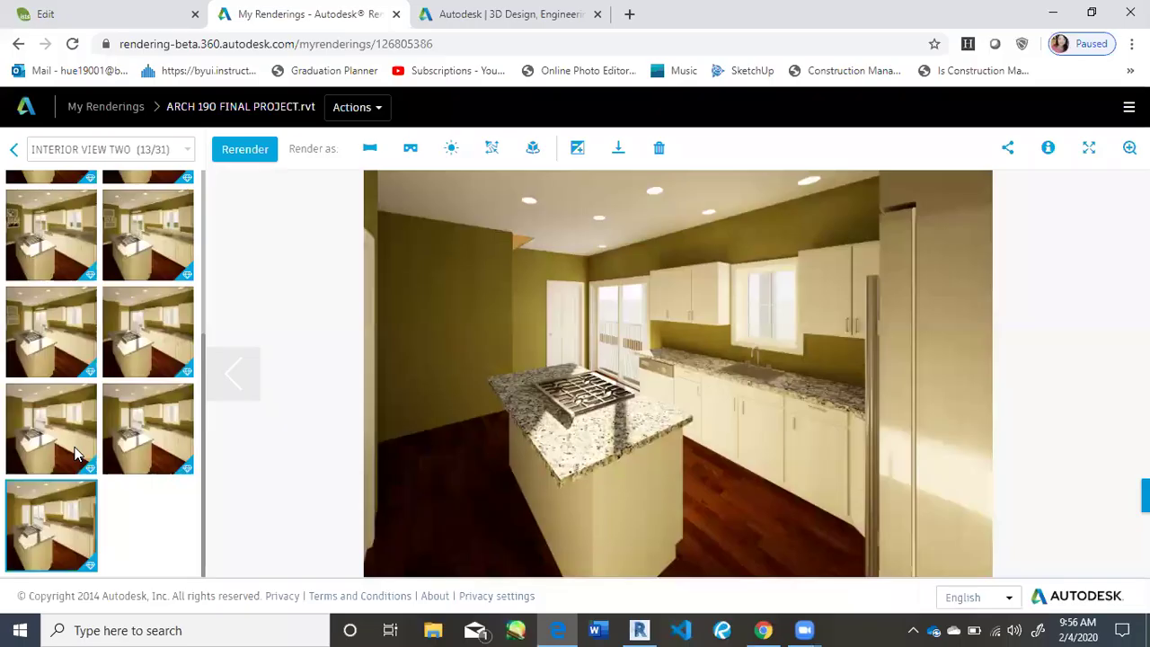
left_click(157, 435)
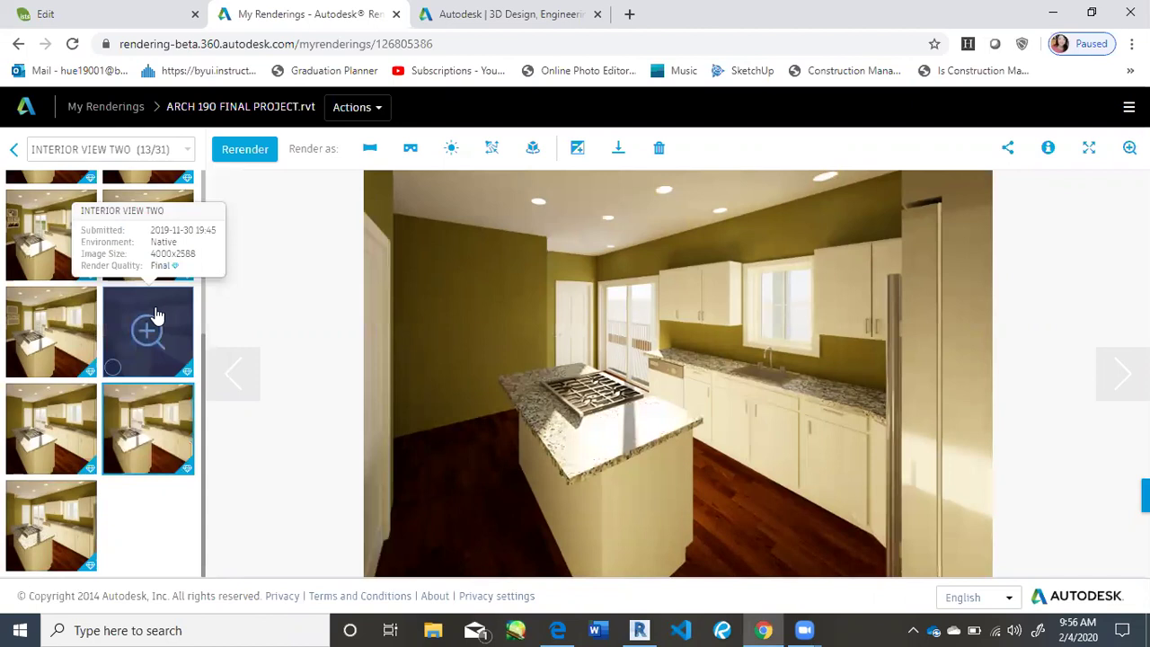
left_click(59, 525)
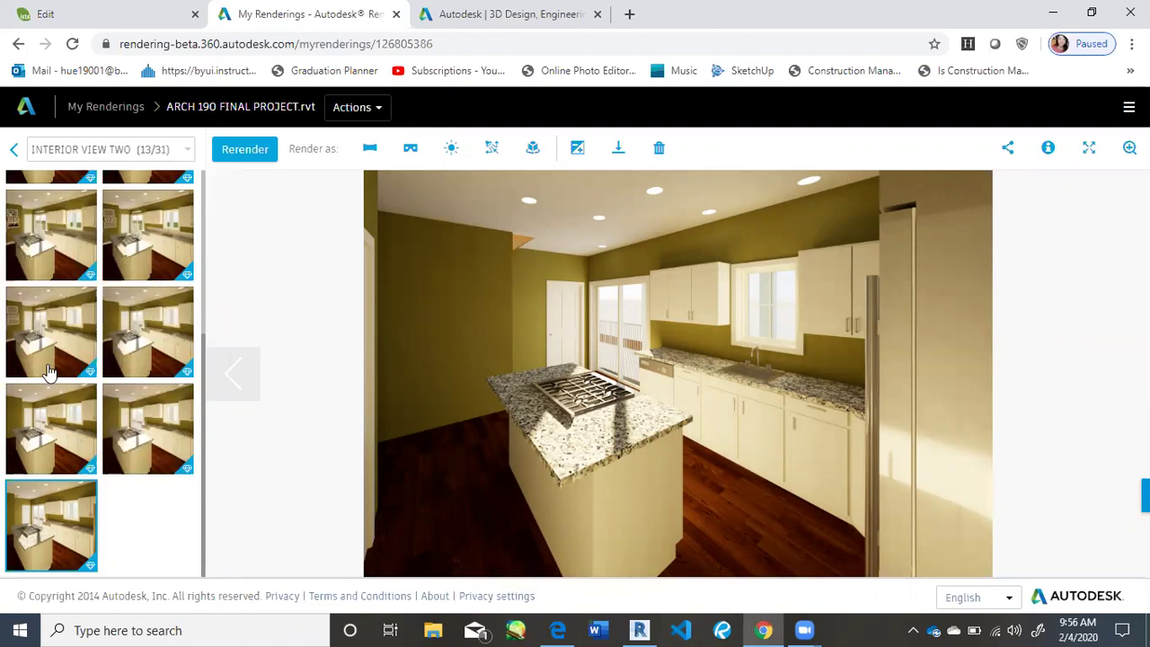
left_click(132, 334)
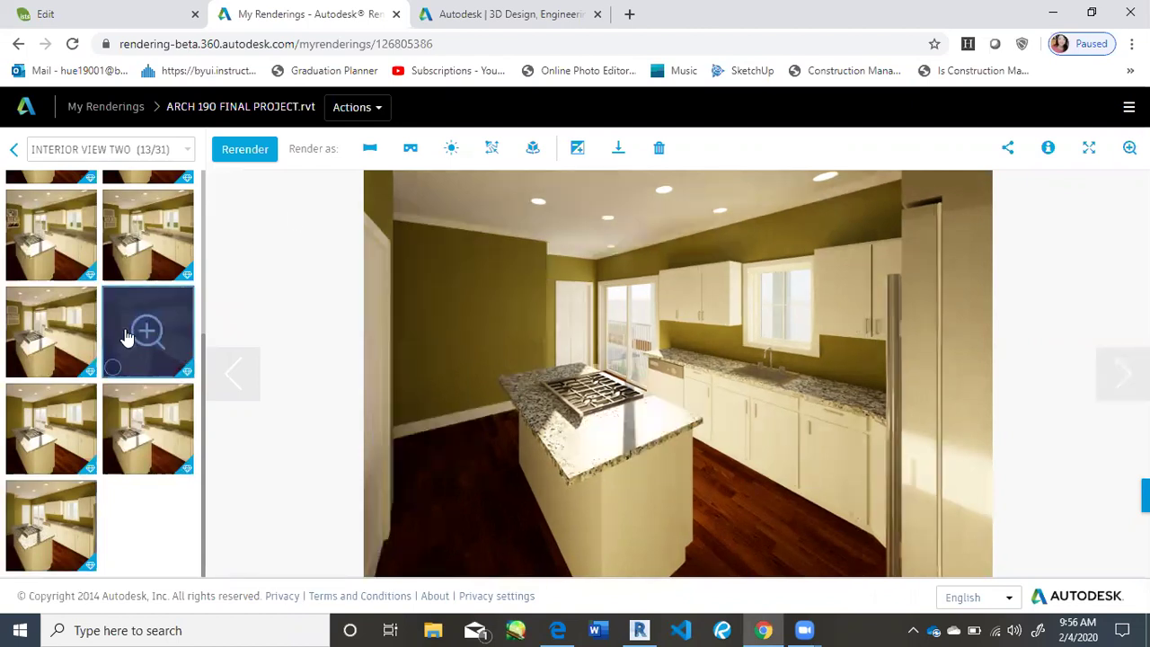
scroll(132, 295, "down", 1)
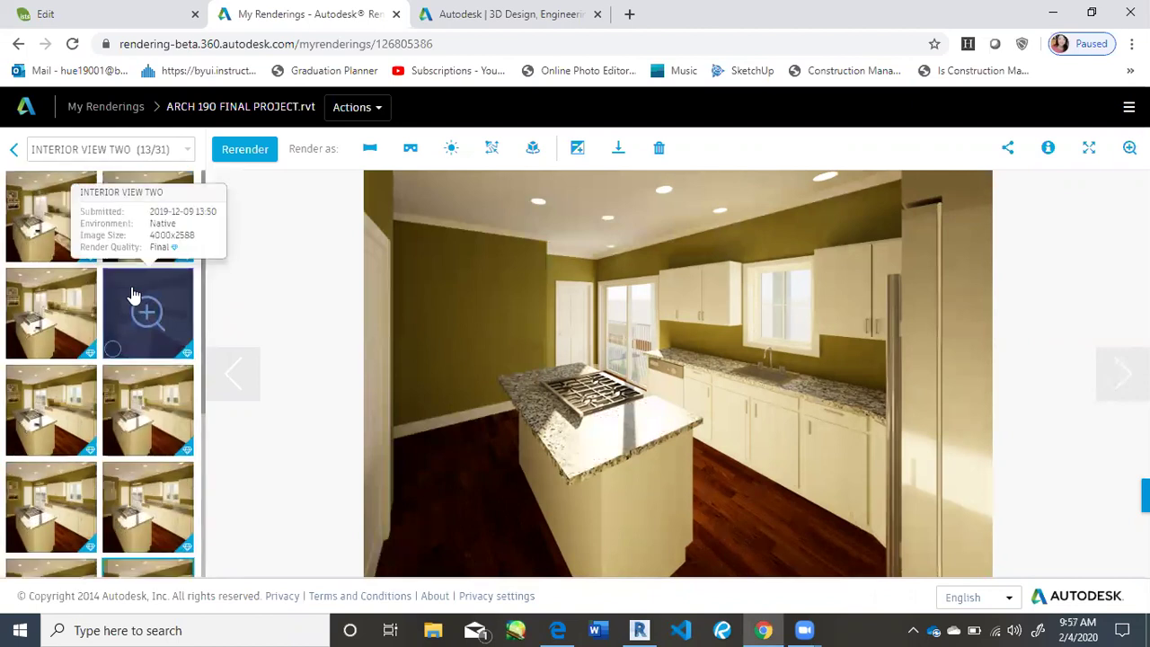
left_click(132, 295)
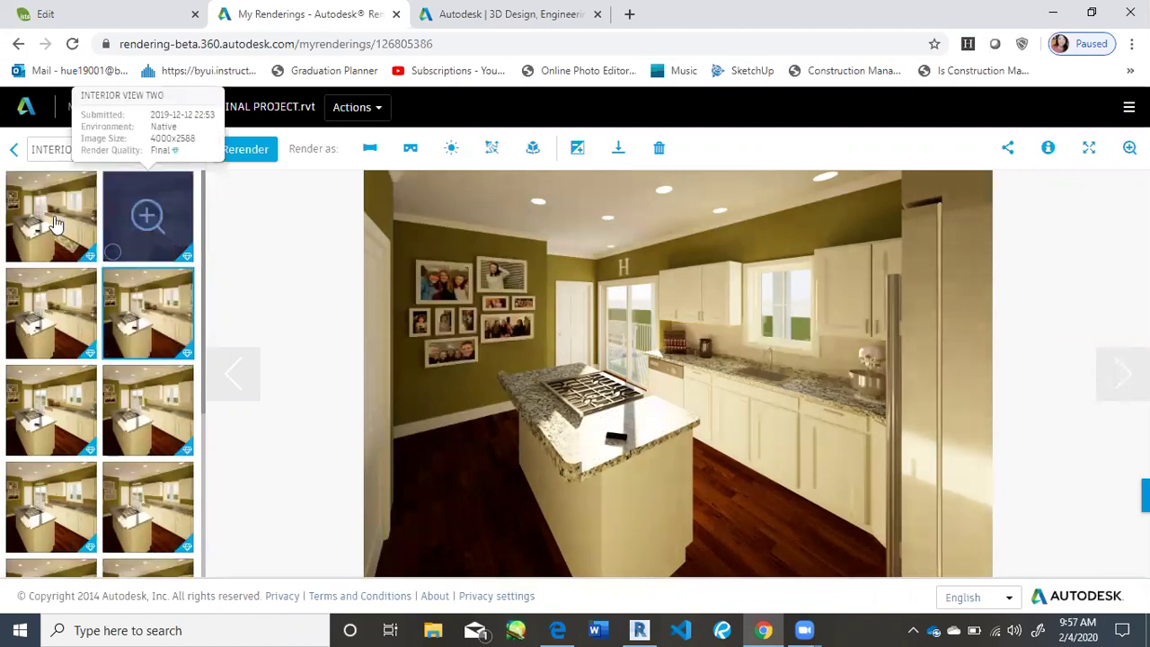
left_click(79, 431)
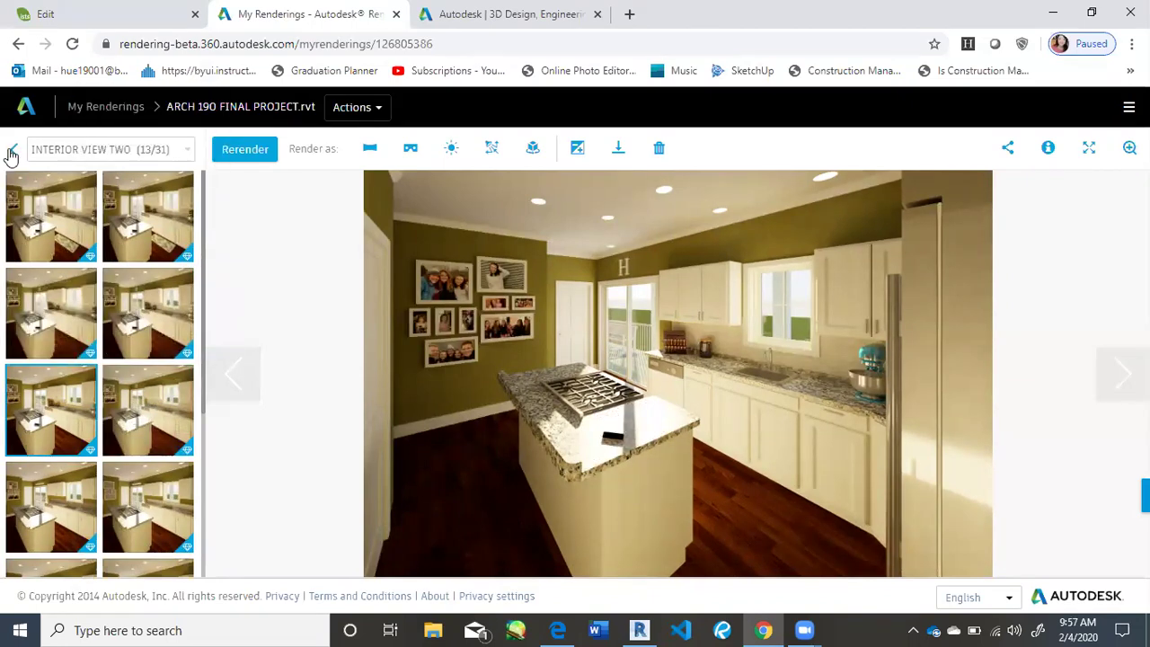
Step: Check the in-progress final interior render, then browse the 7 EXTERIOR VIEW TWO house renderings
left_click(15, 147)
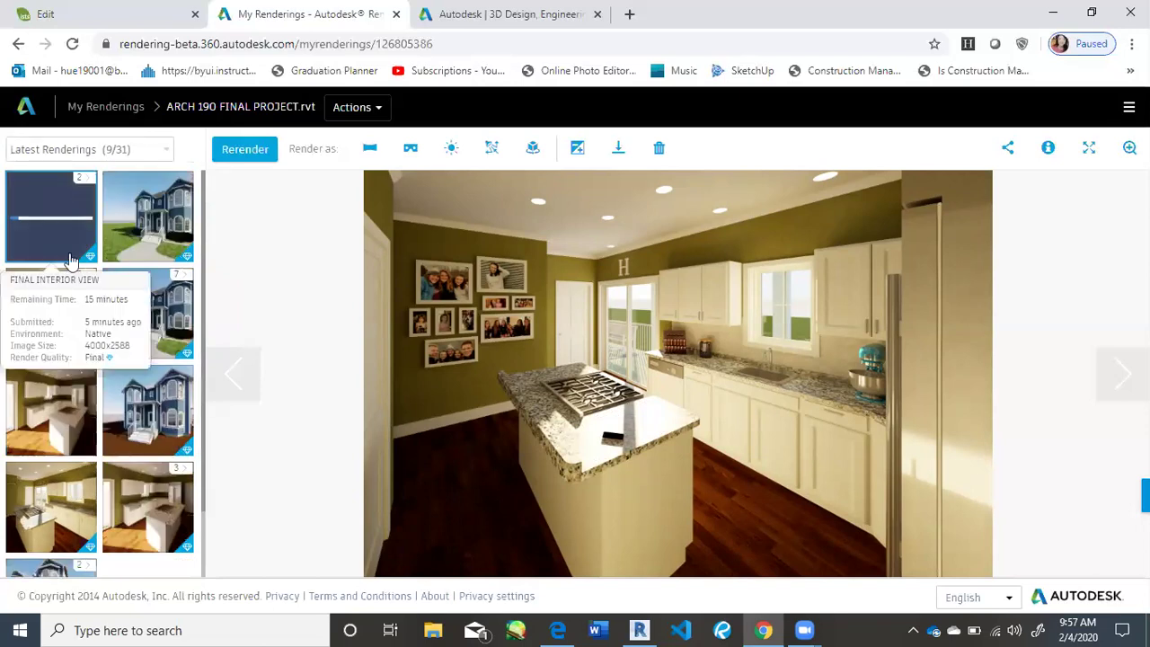
left_click(58, 203)
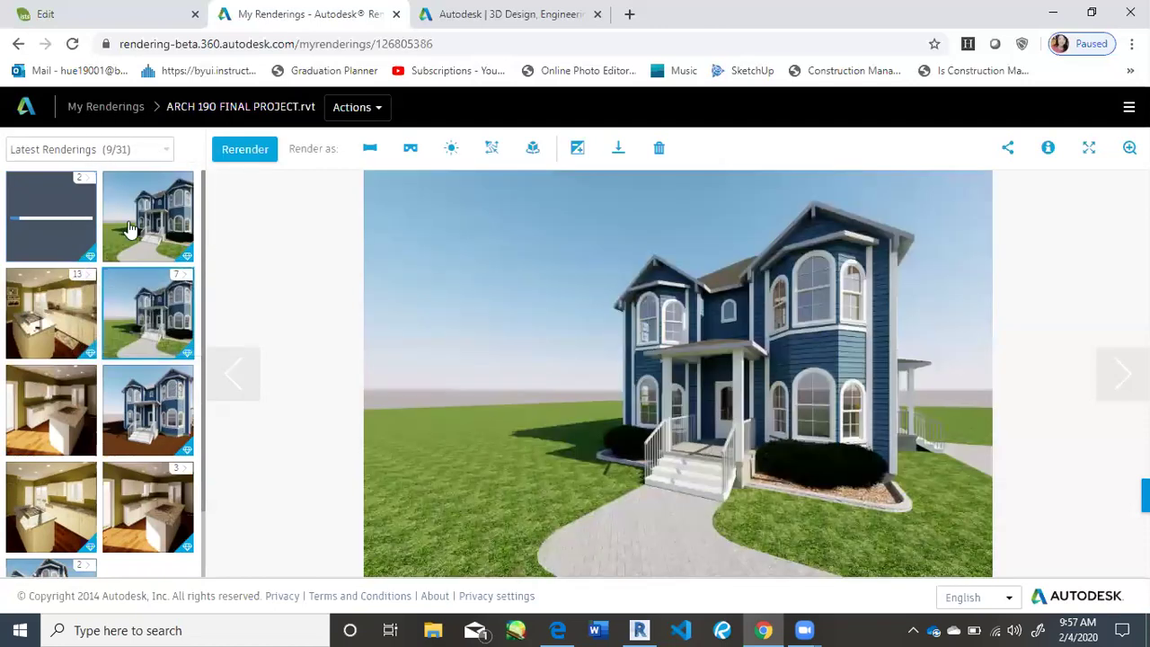
left_click(180, 280)
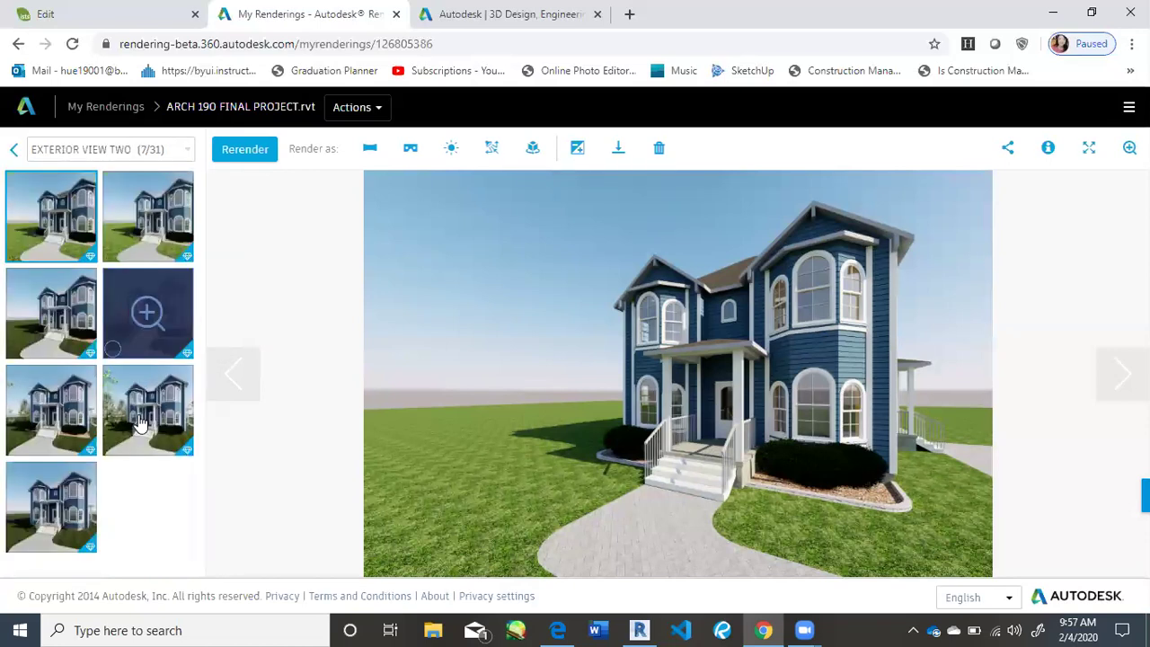
left_click(139, 422)
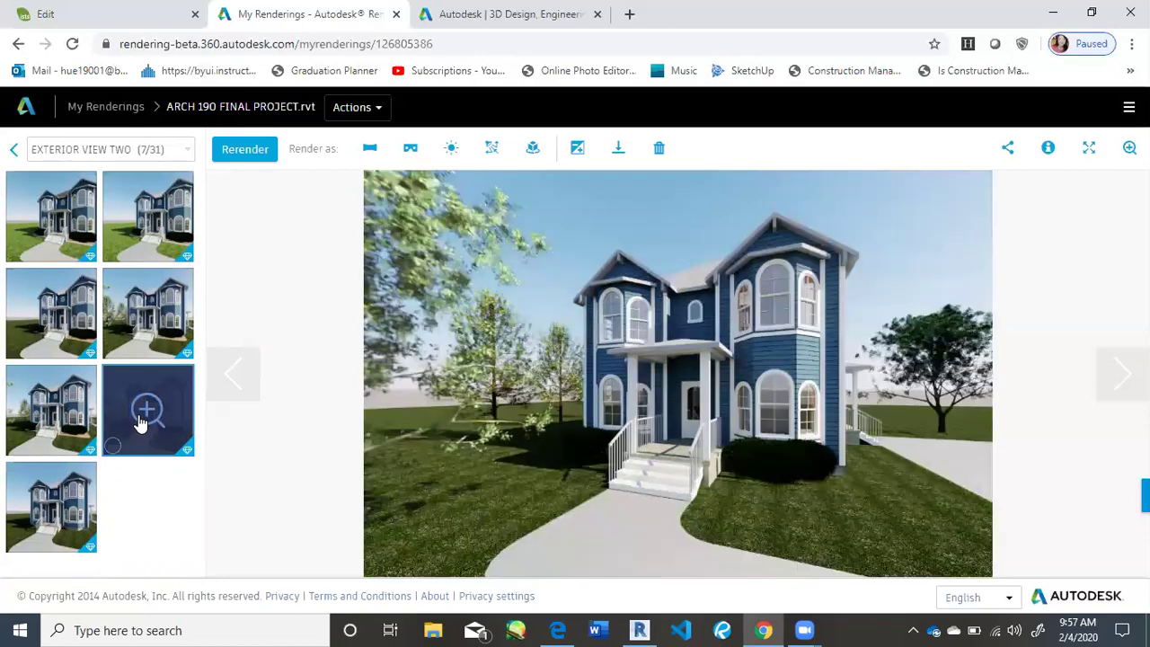
mouse_move(140, 227)
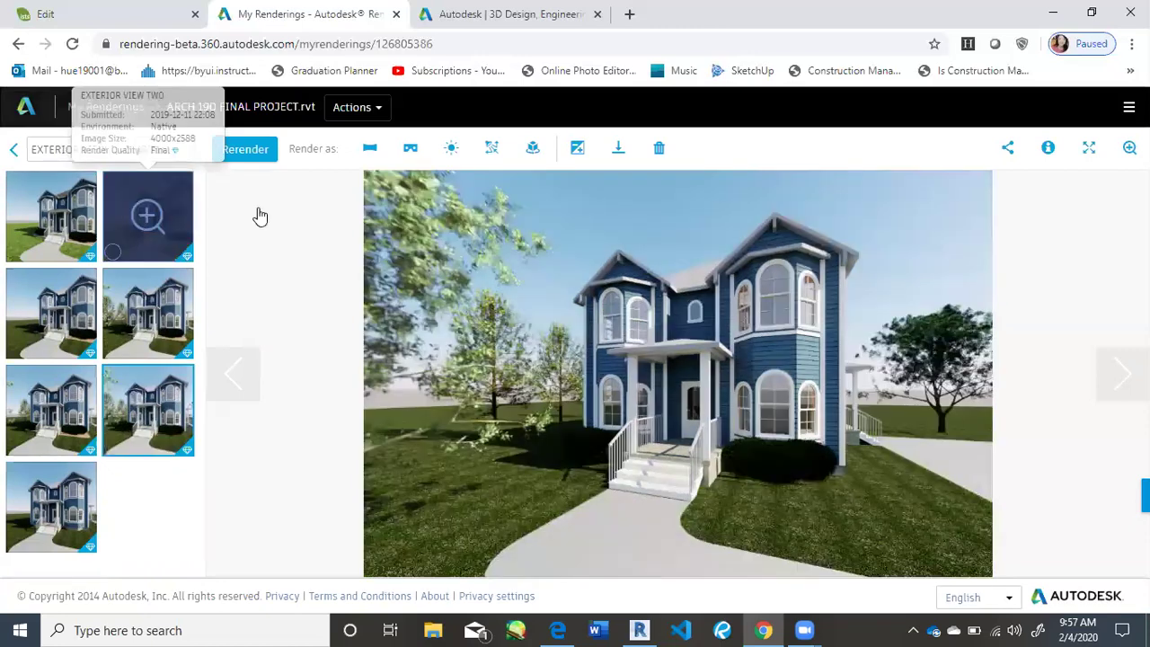
left_click(143, 220)
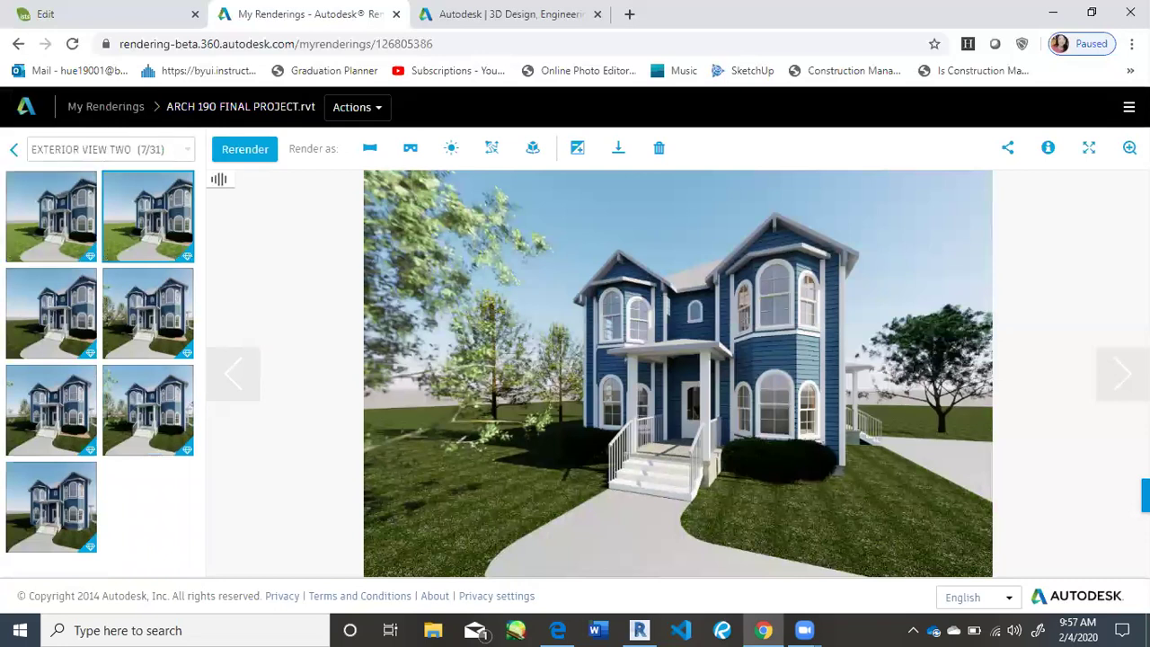